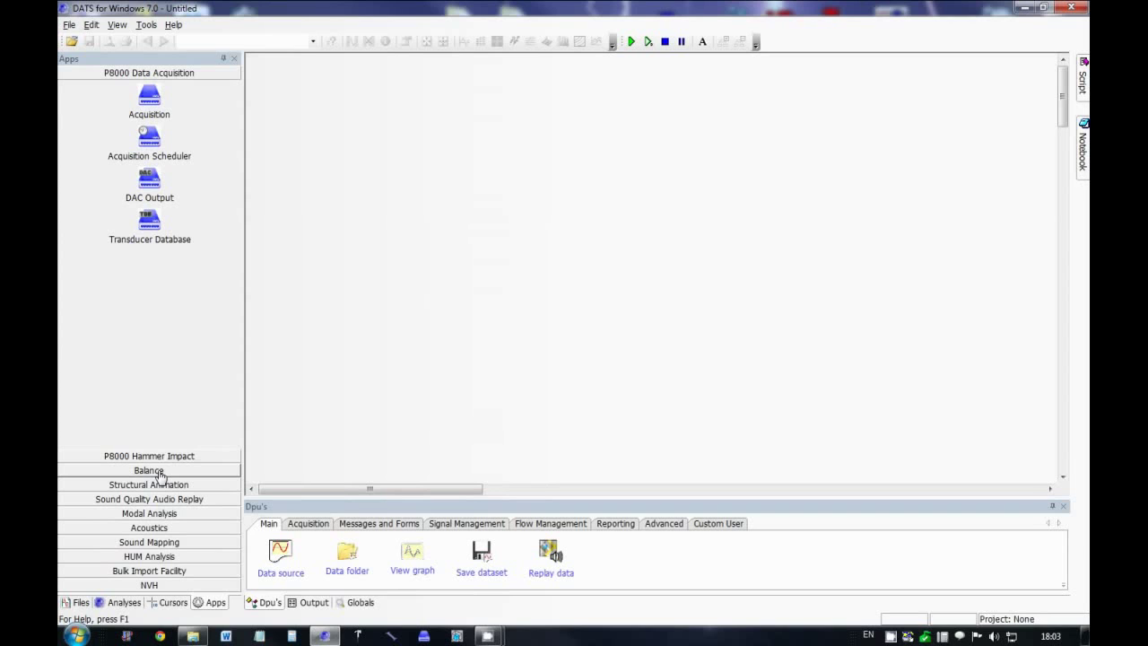
- Launch the Balance application, accept its default settings, and dismiss the project creation and start-up dialogs
click(149, 471)
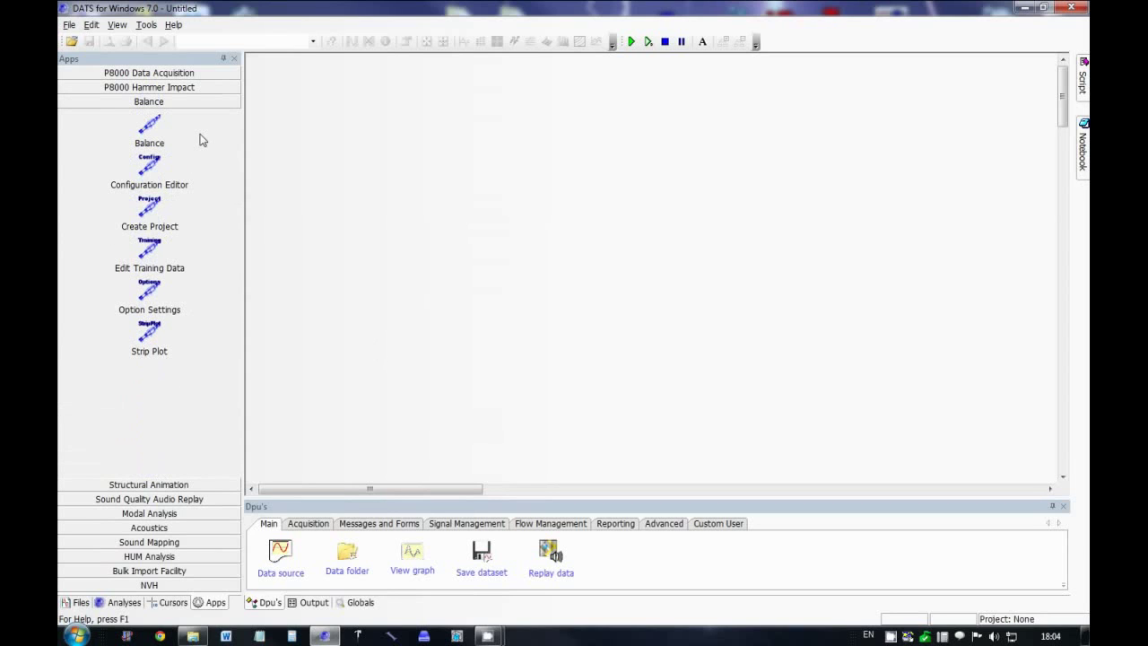
click(149, 126)
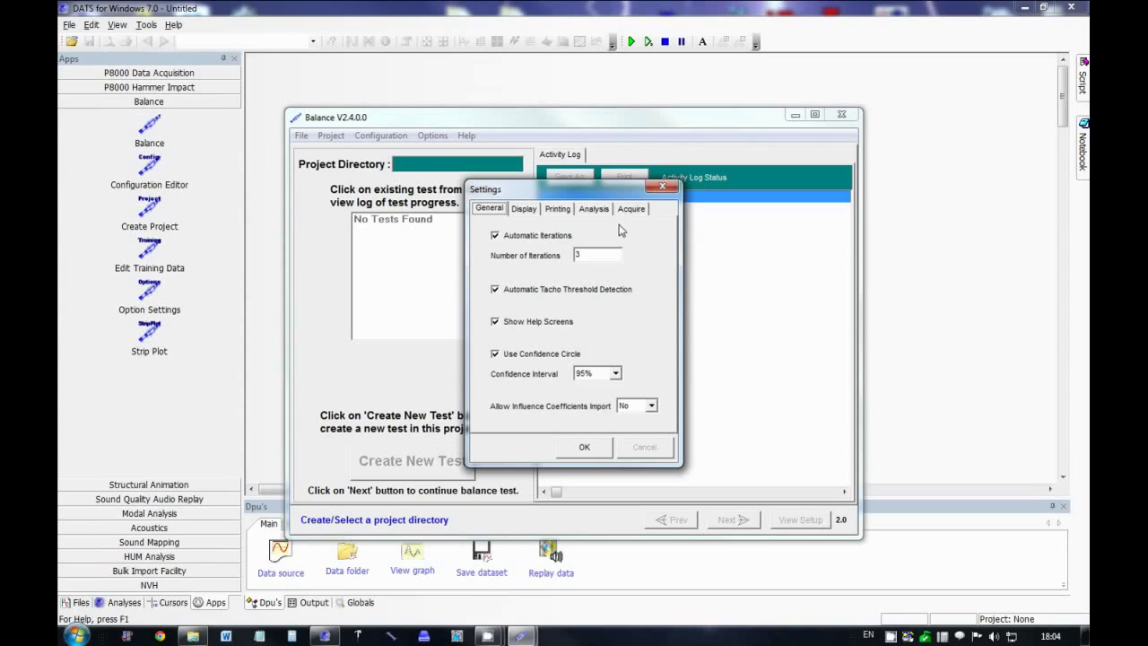
click(584, 447)
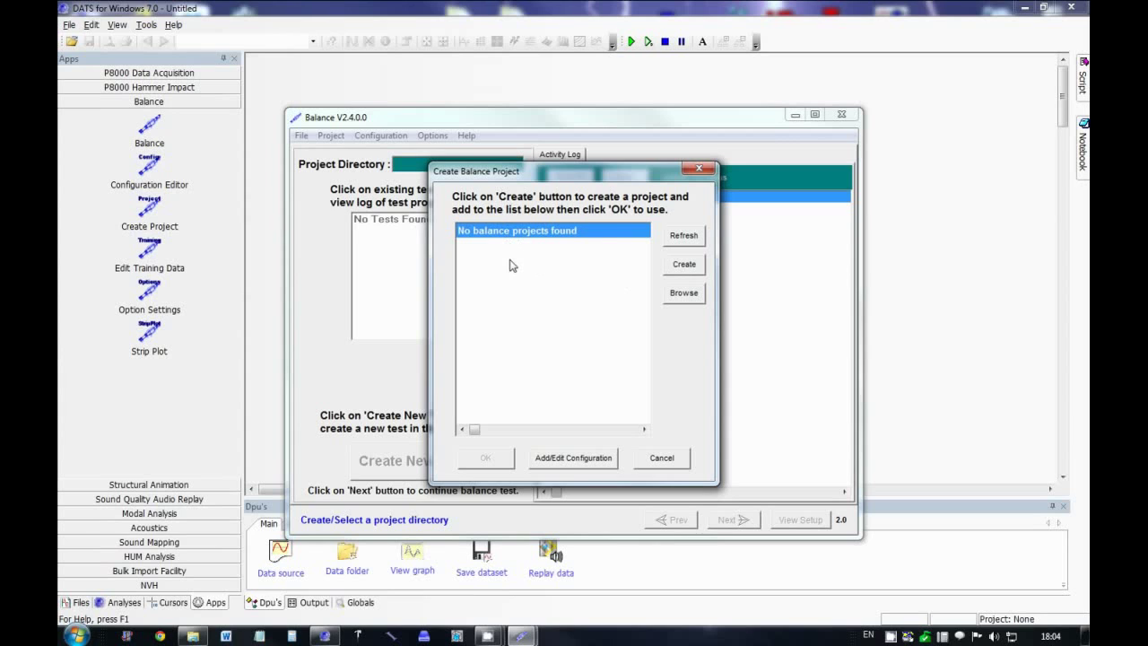
click(677, 461)
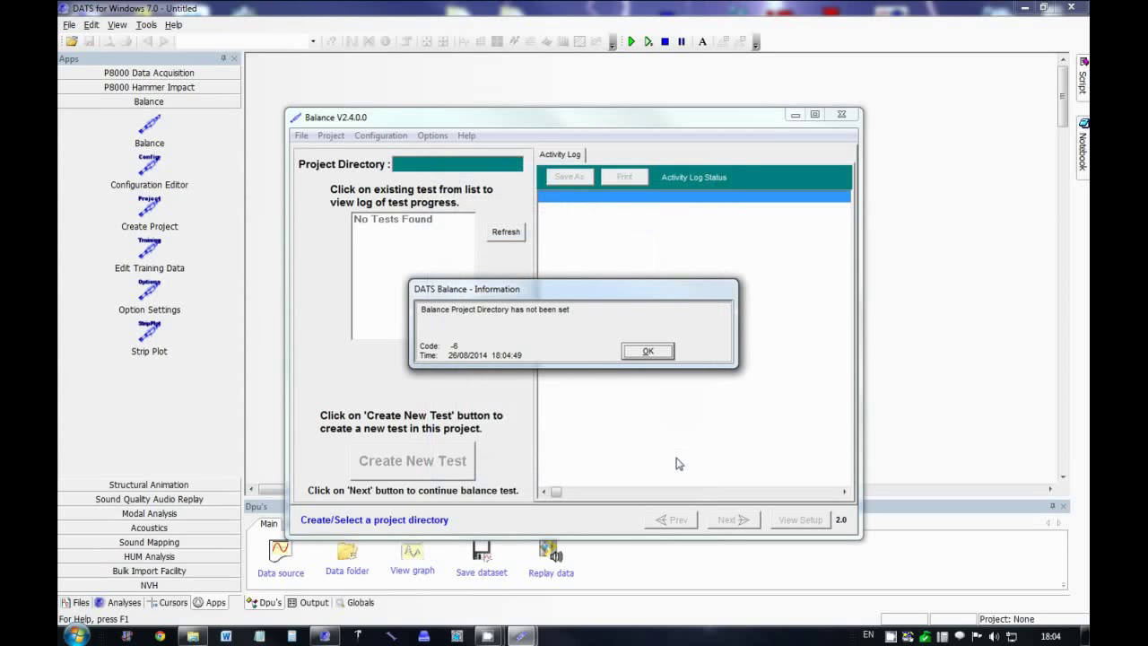
click(659, 356)
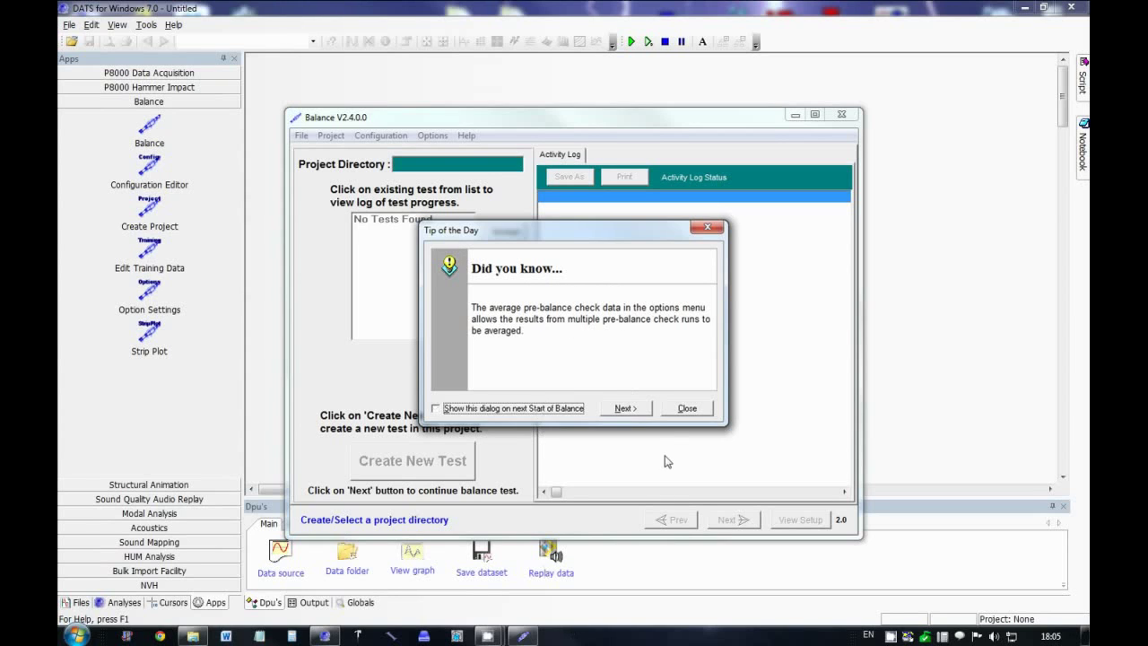
click(694, 412)
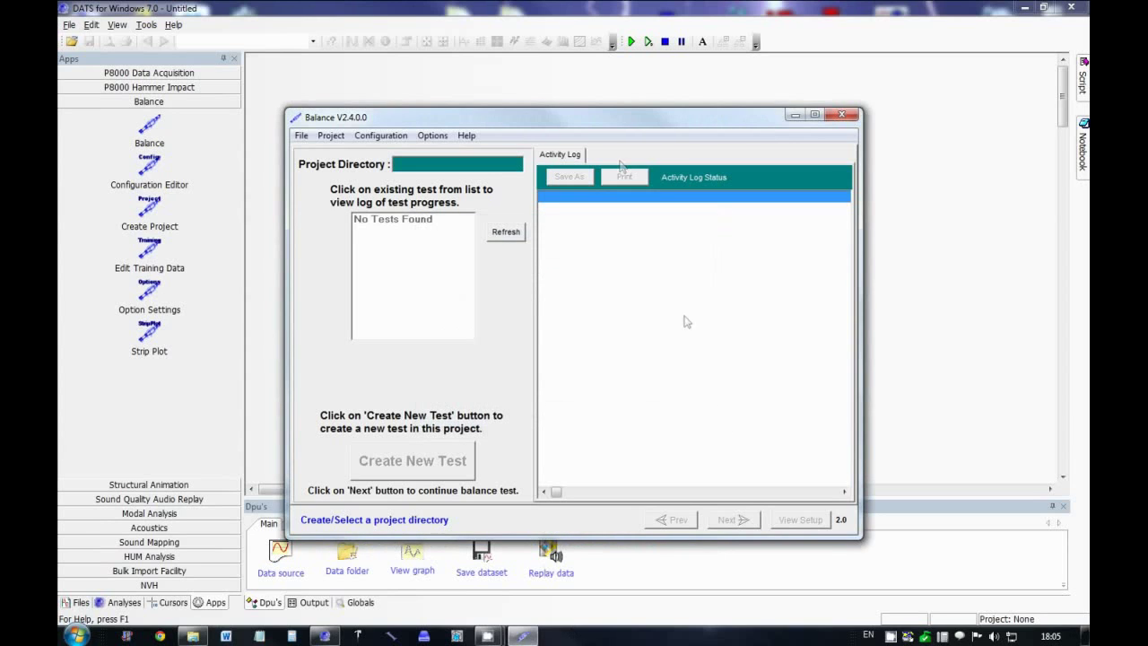
- Set the current operational mode to Use Training Data
click(374, 141)
mouse_move(395, 183)
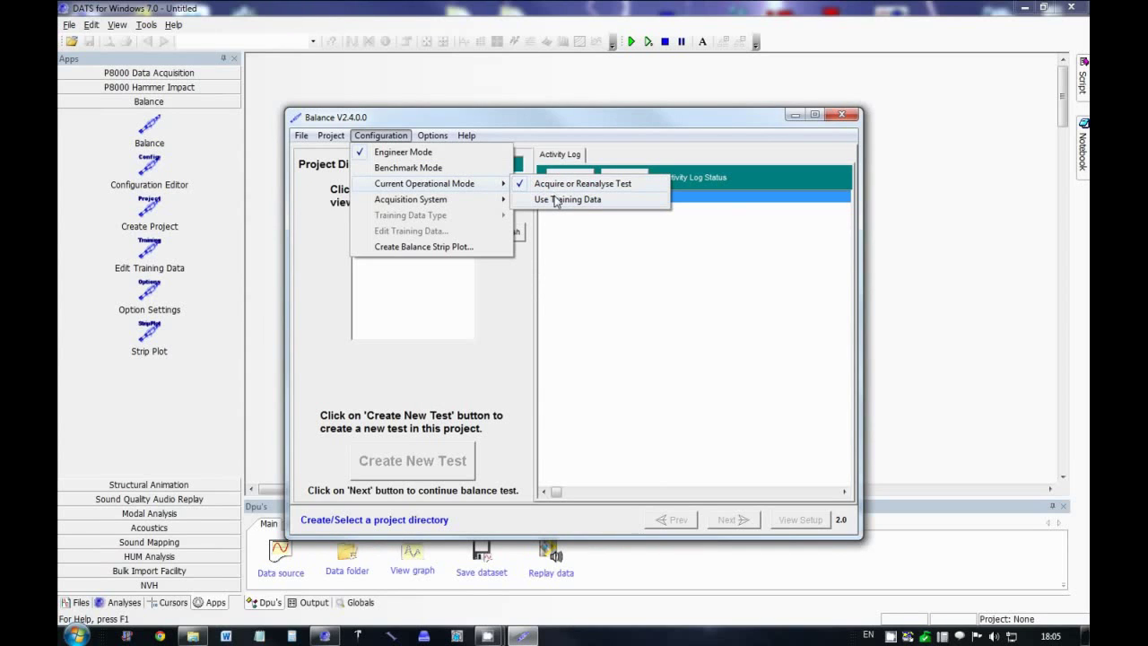
click(555, 200)
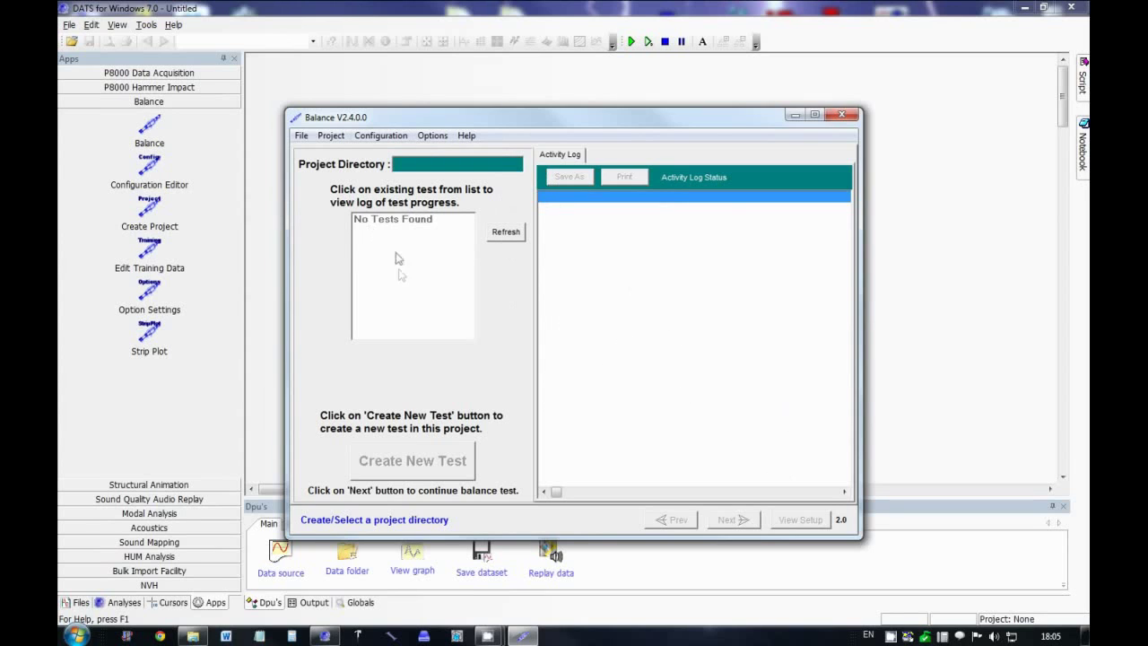
- Start creating a new balance project with C:\BalanceData as its project directory
click(340, 138)
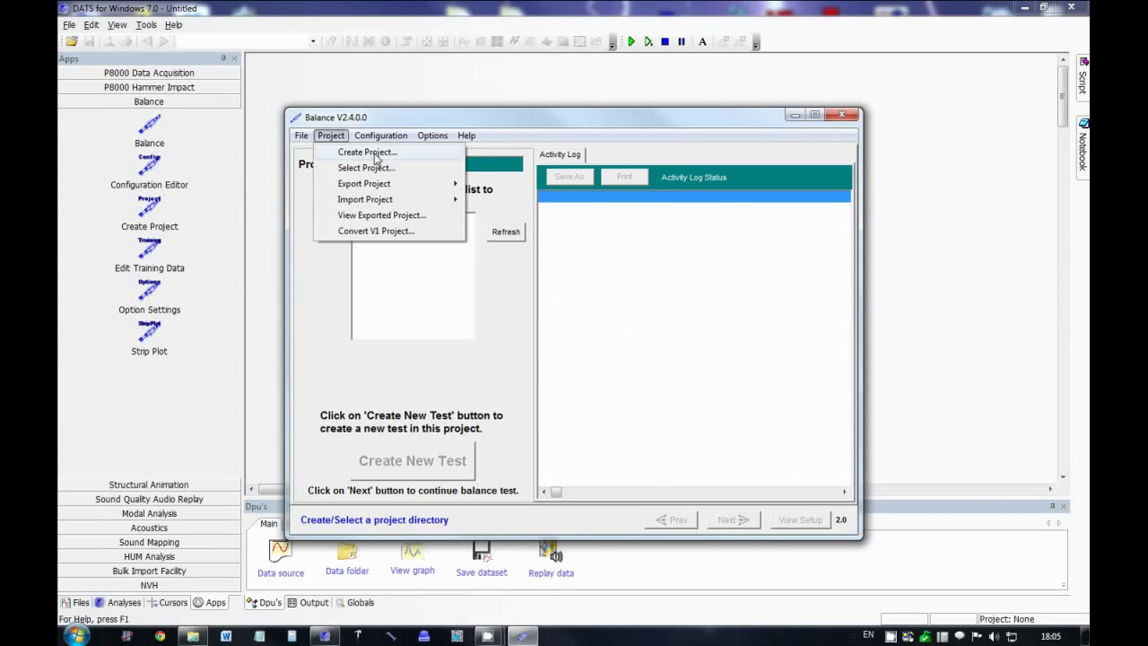
click(368, 153)
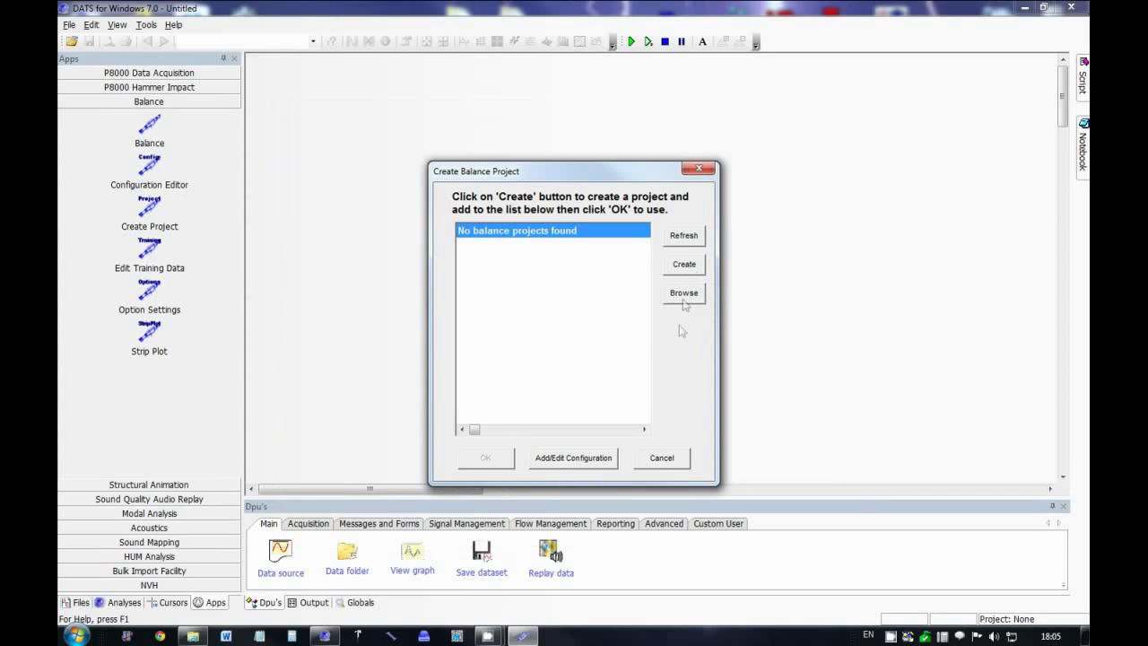
click(683, 267)
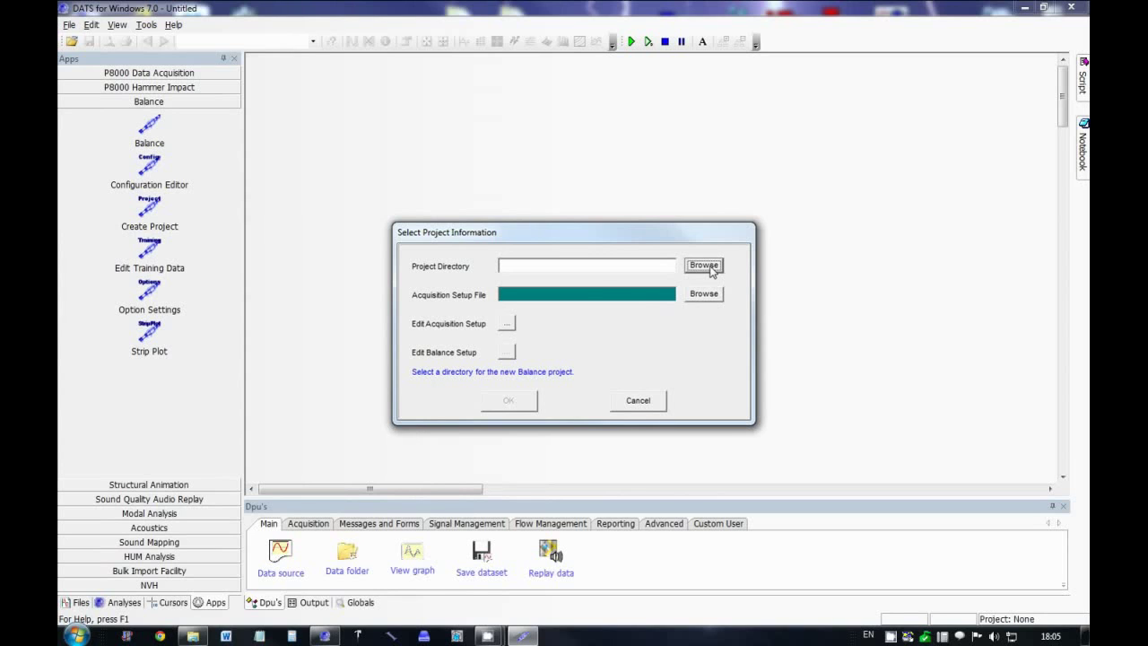
click(709, 269)
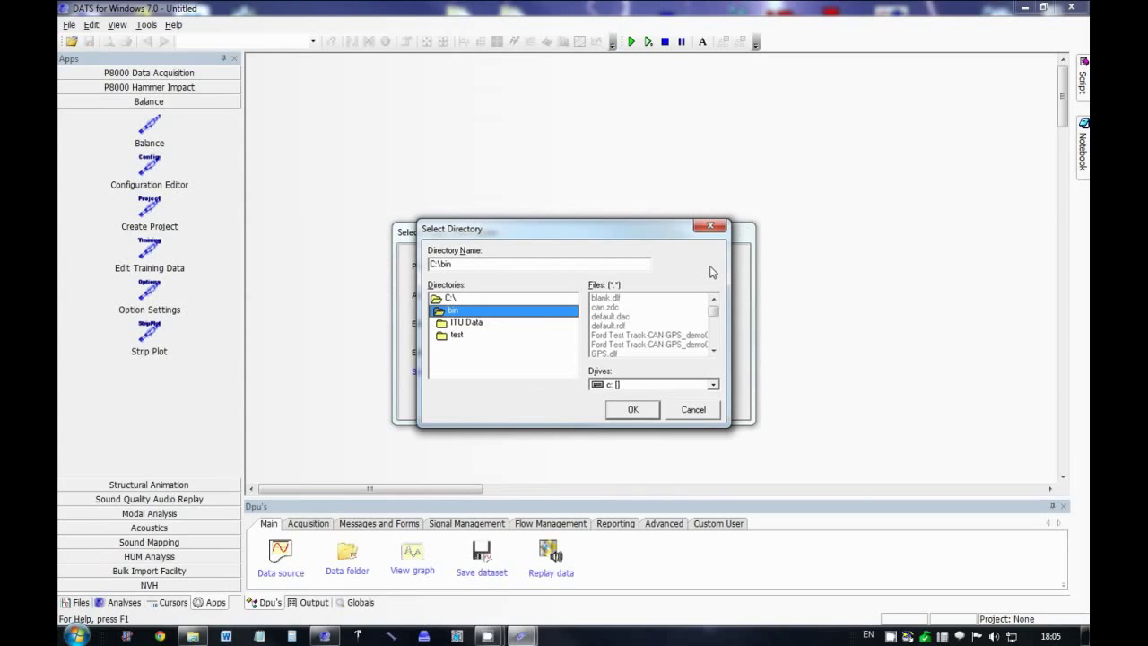
double_click(481, 302)
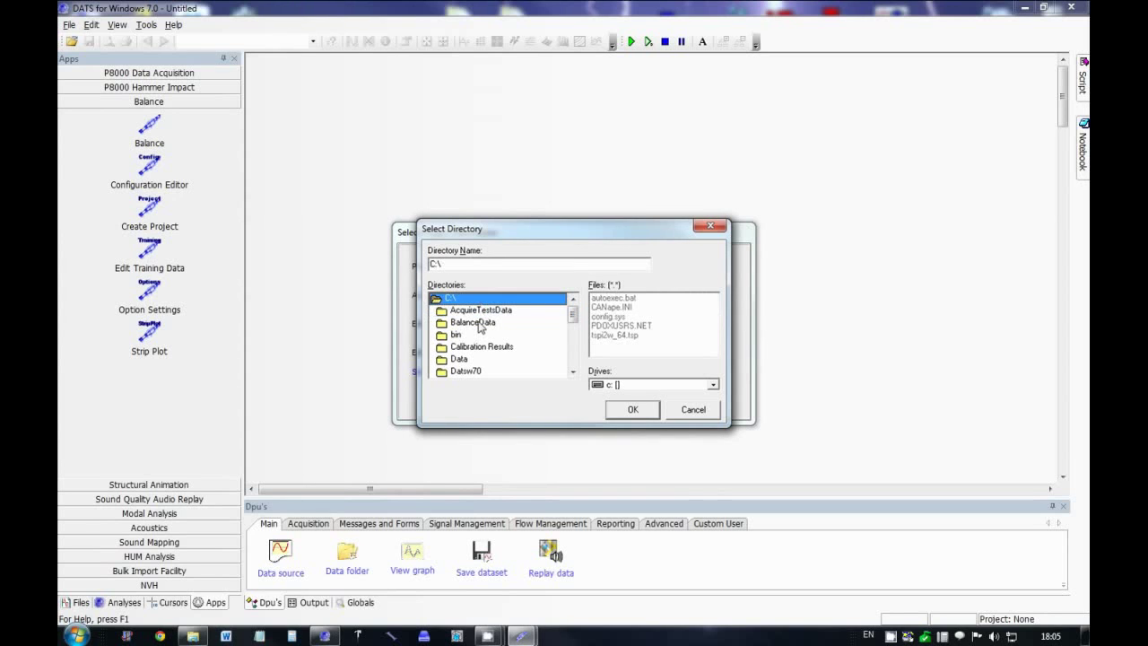
double_click(476, 322)
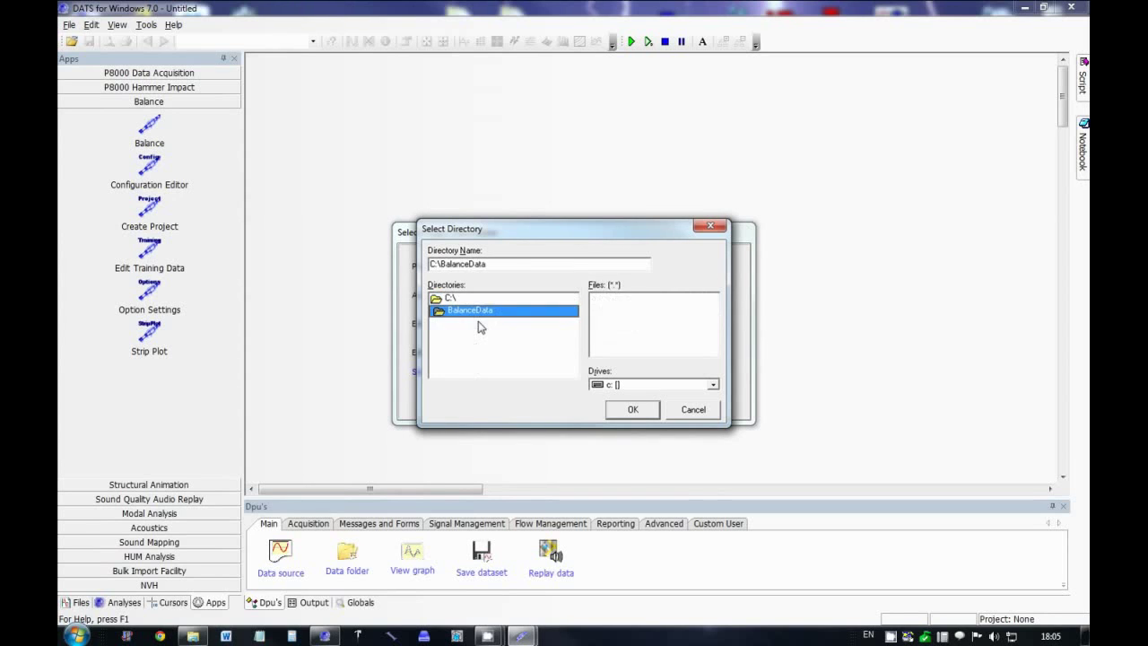
click(634, 410)
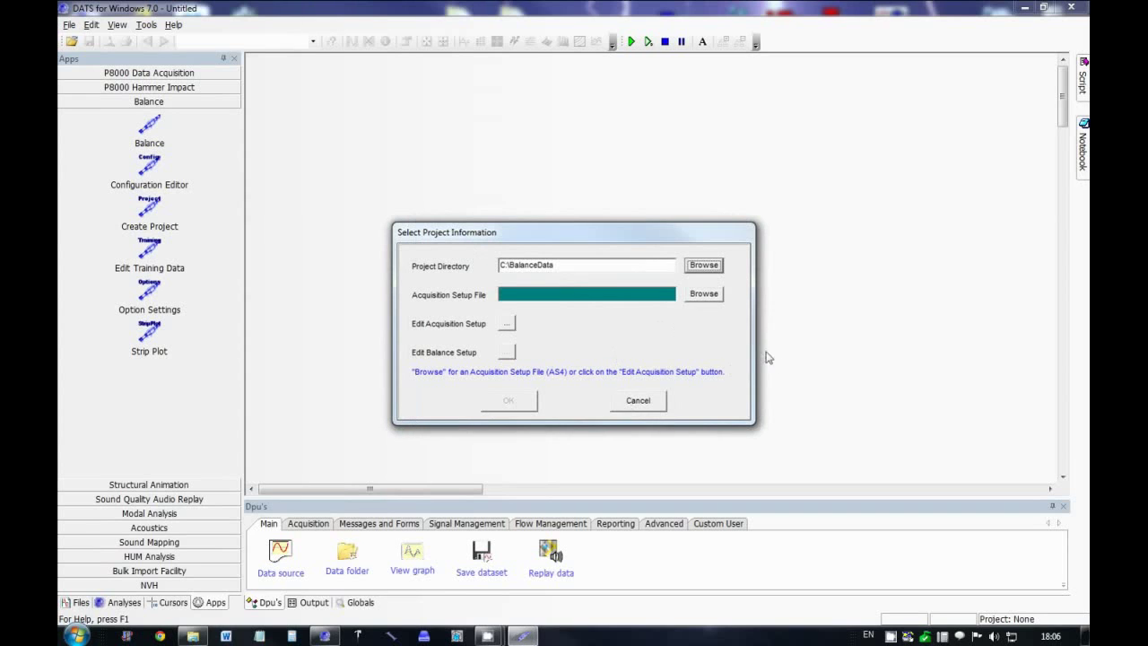
- Load Balance2-PieceData.as4 from the 2-PieceData folder as the project's acquisition setup file
click(704, 295)
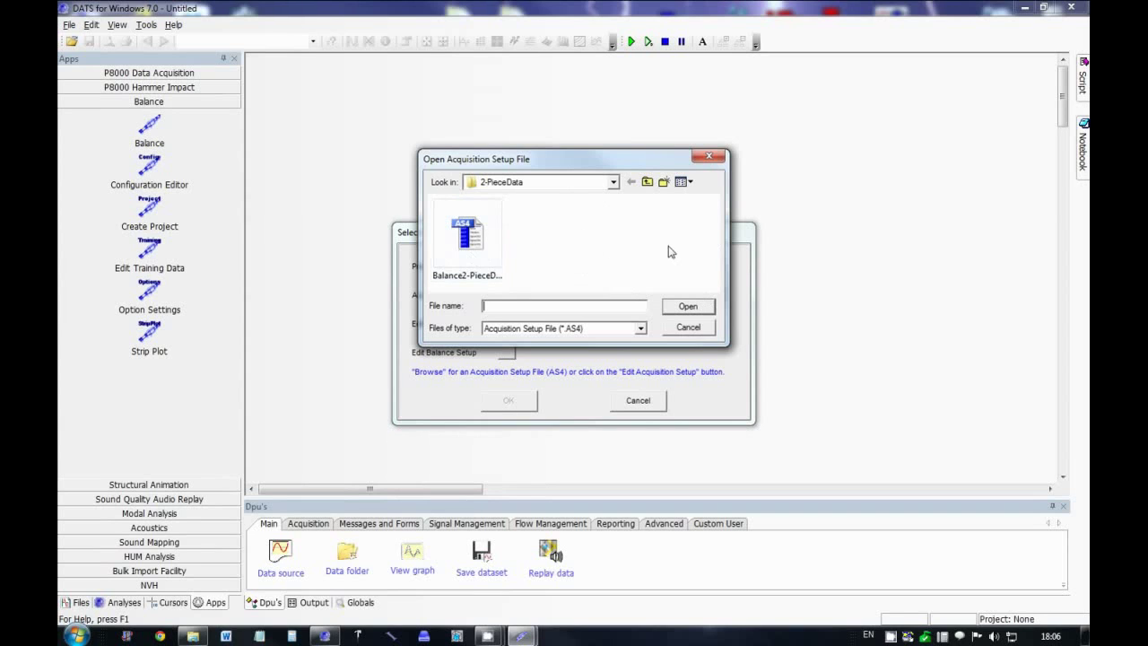
click(468, 231)
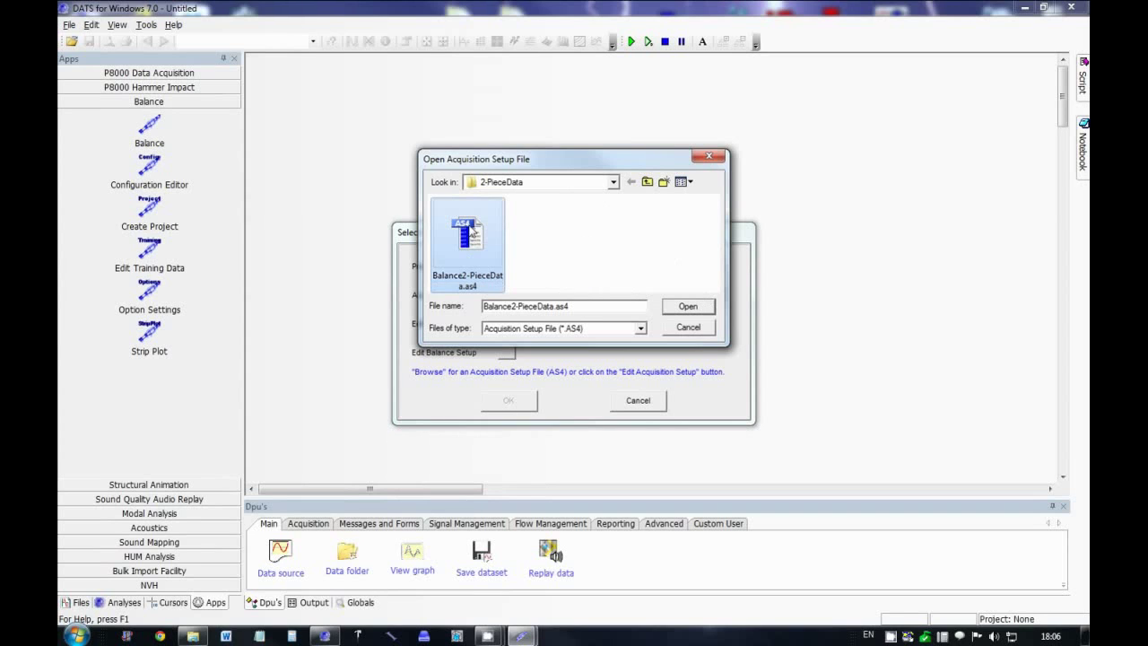
click(694, 308)
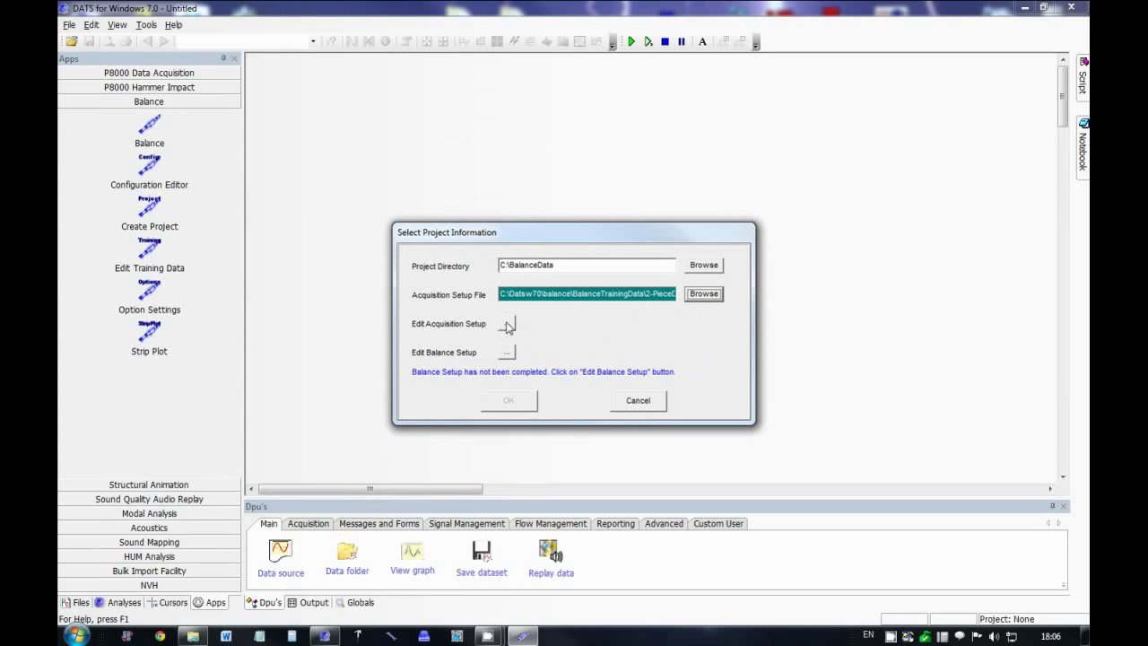
- Review the channel table of the project's acquisition setup, then close it without changes
click(507, 325)
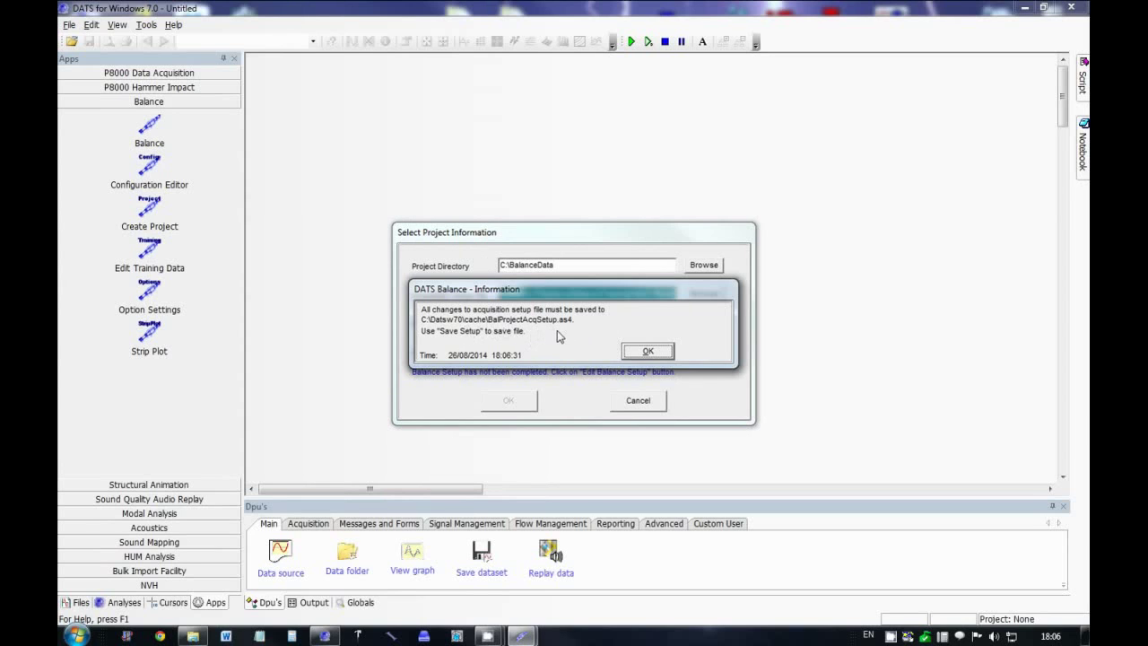
click(651, 353)
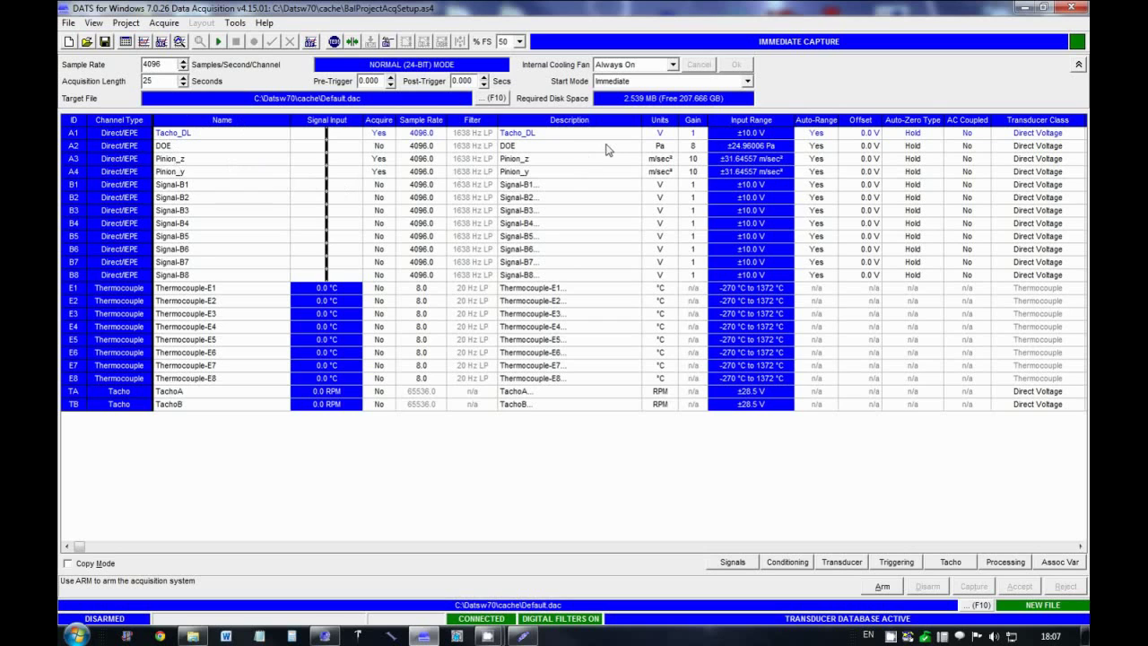
click(1072, 9)
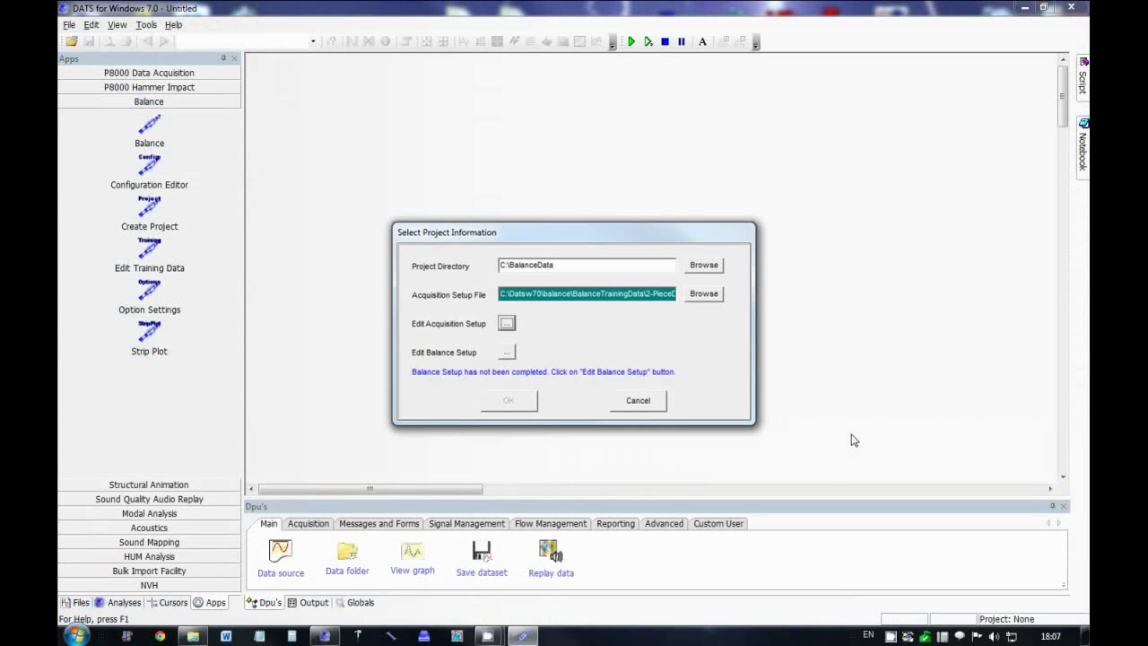
- Open the balance setup and review the Axl, Cbr and Tran plane details of the 2 PieceData configuration
click(508, 353)
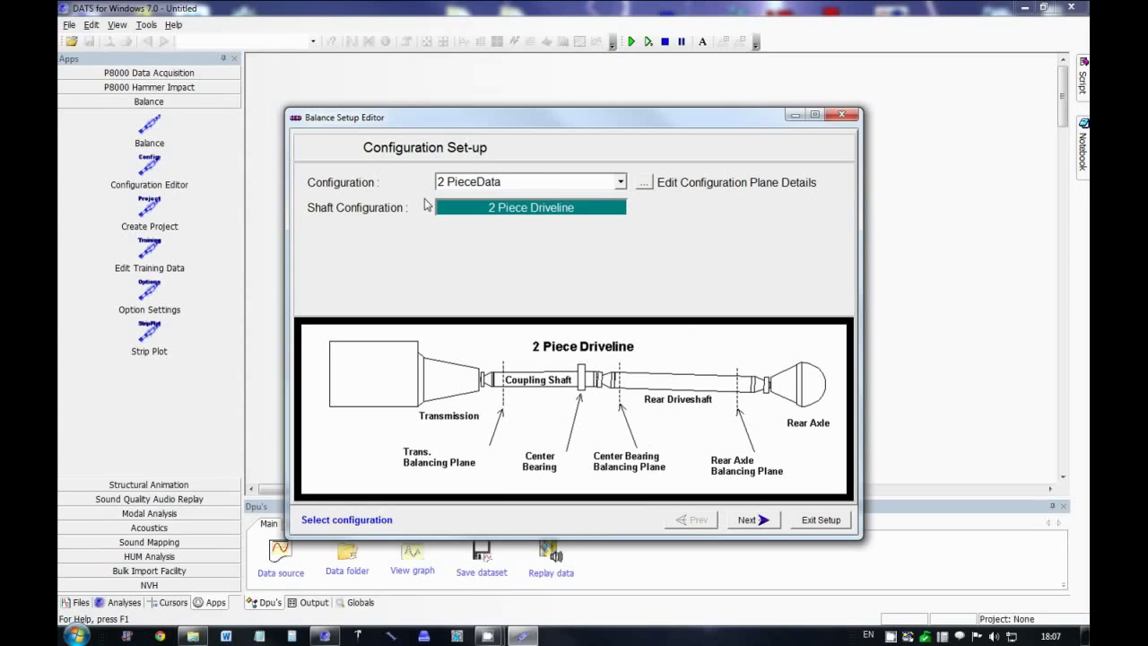
click(646, 184)
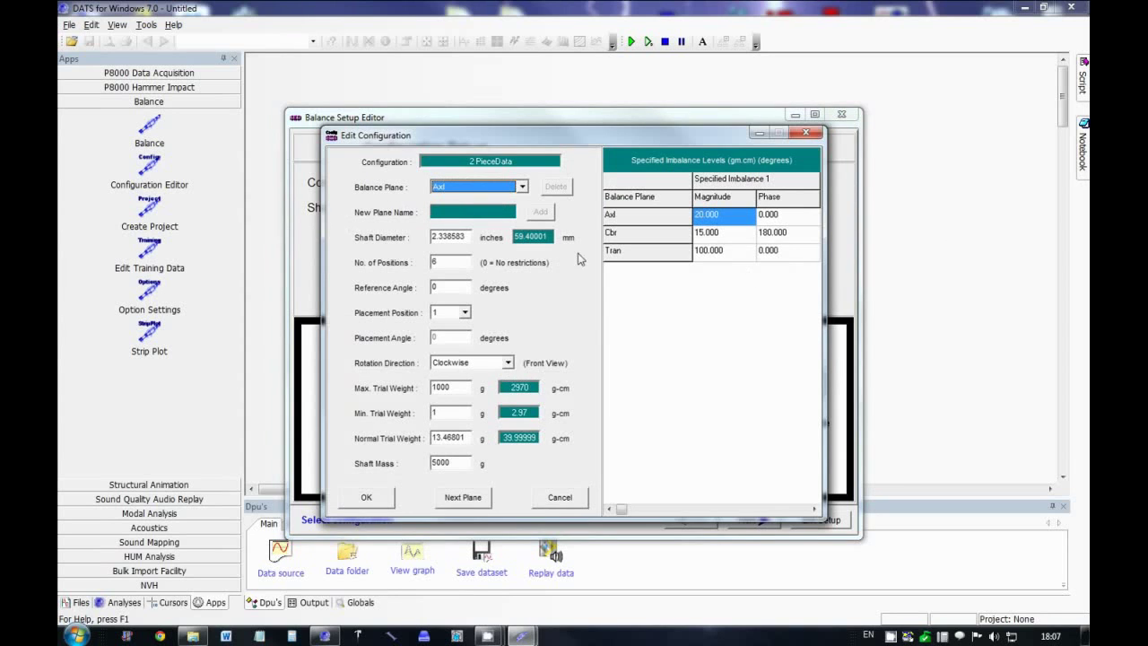
click(489, 192)
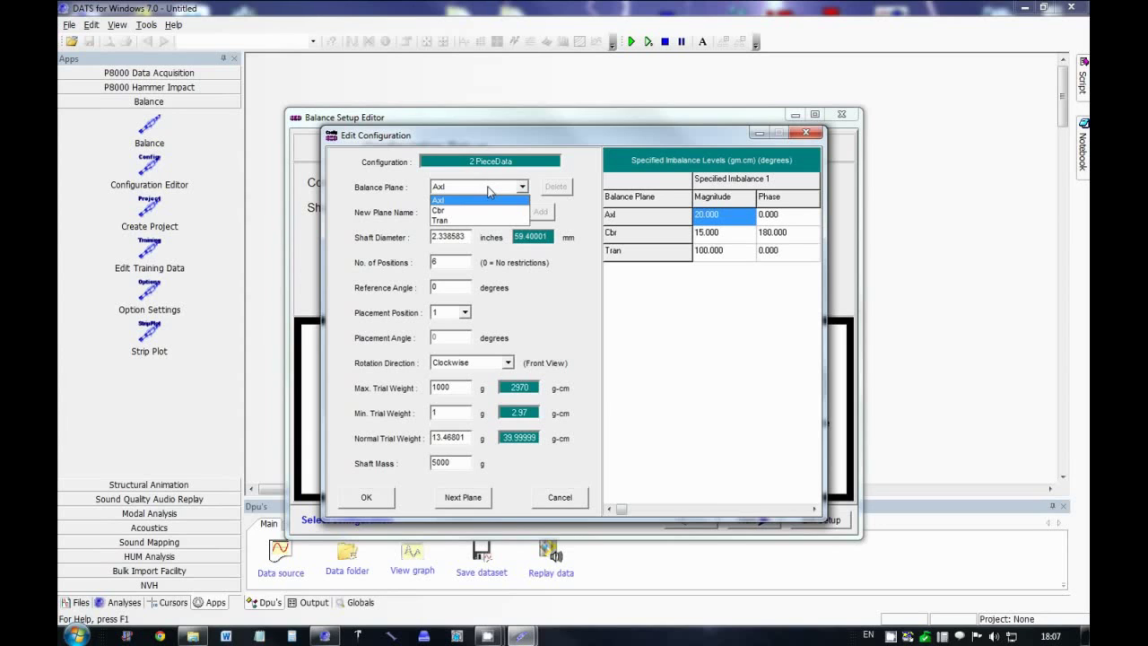
click(489, 190)
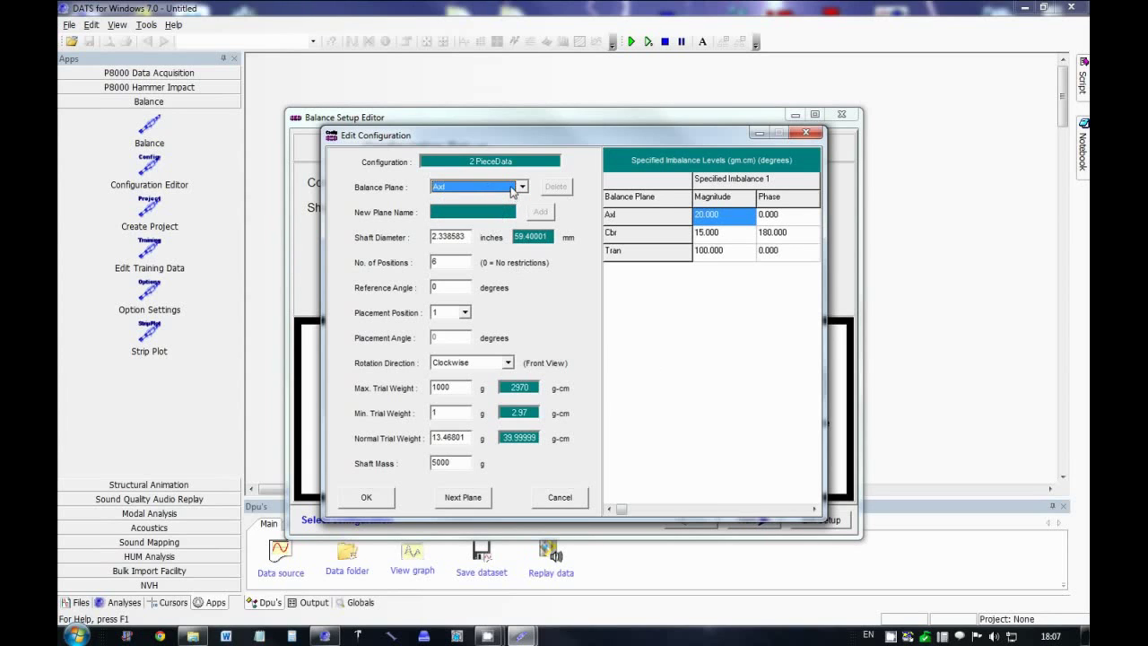
click(514, 188)
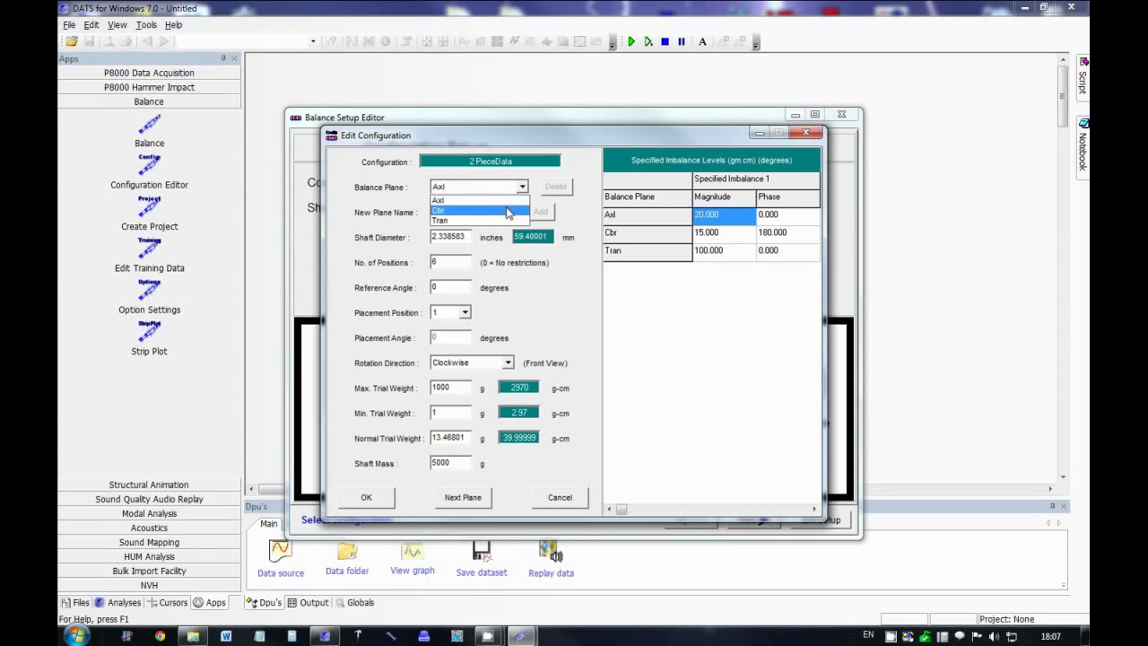
click(509, 210)
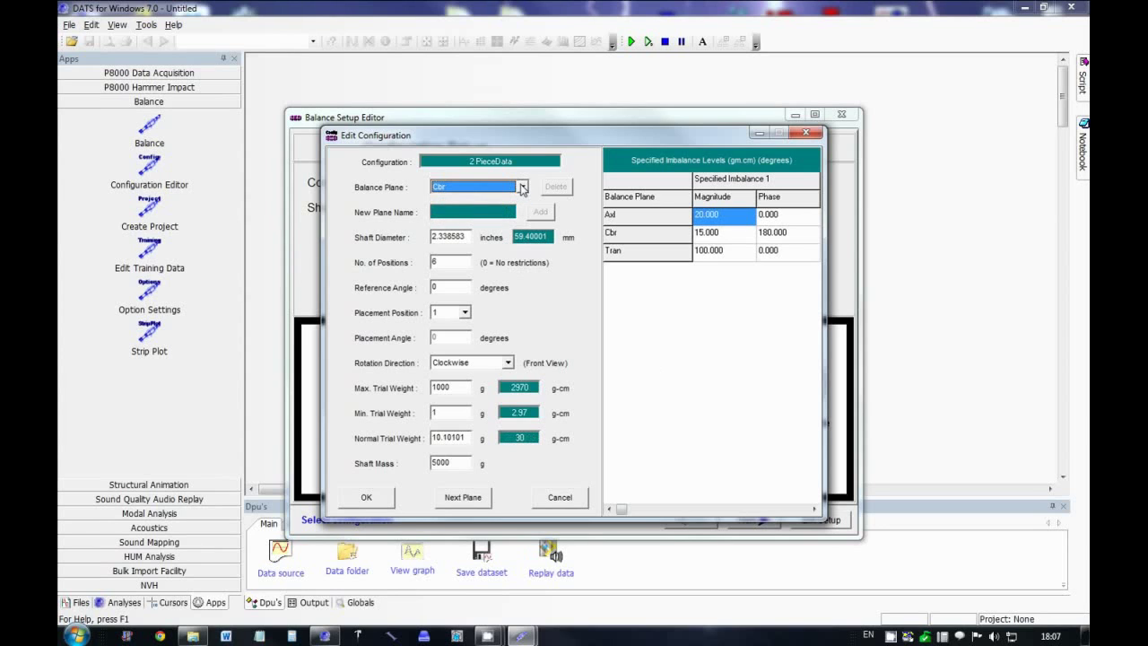
click(522, 189)
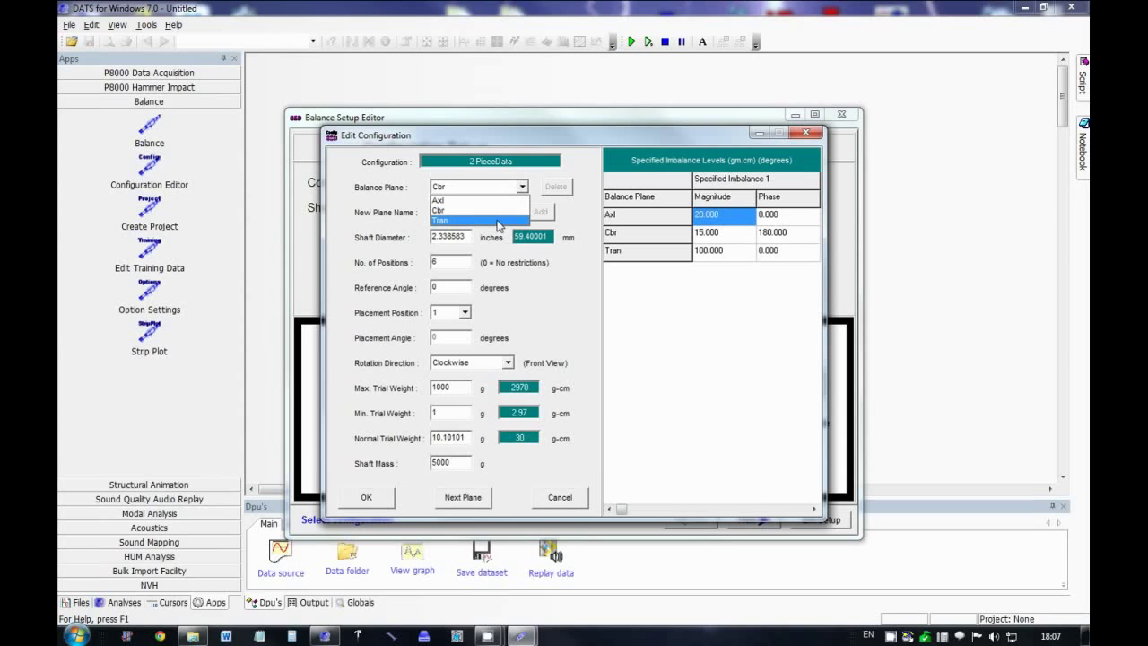
click(499, 221)
click(499, 189)
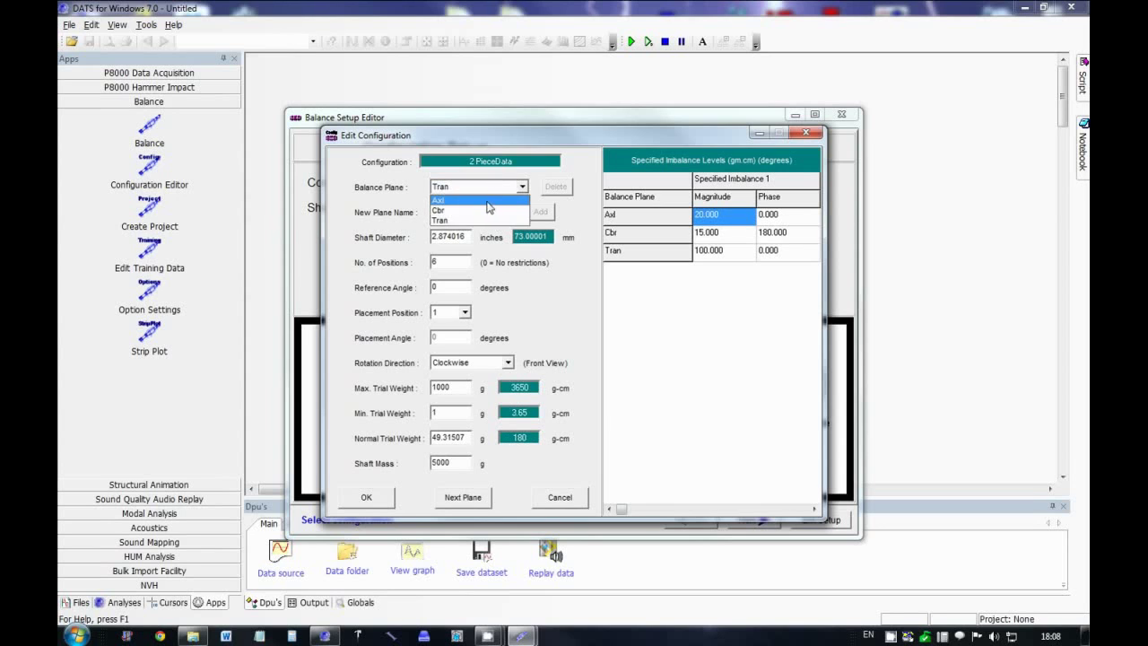
click(487, 201)
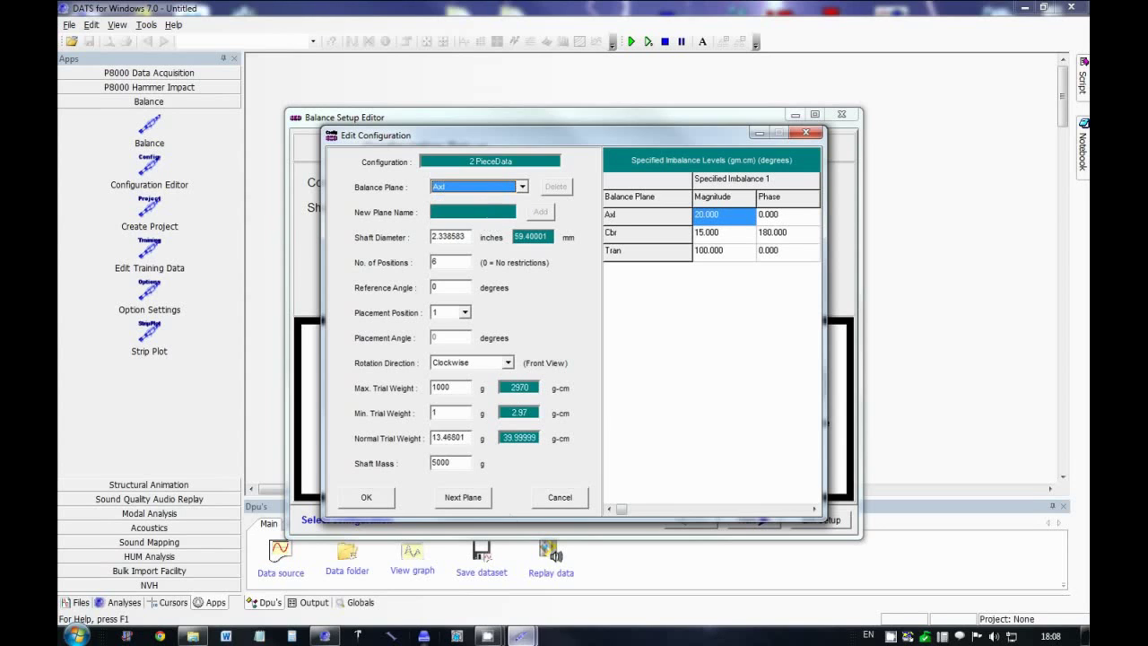
click(366, 500)
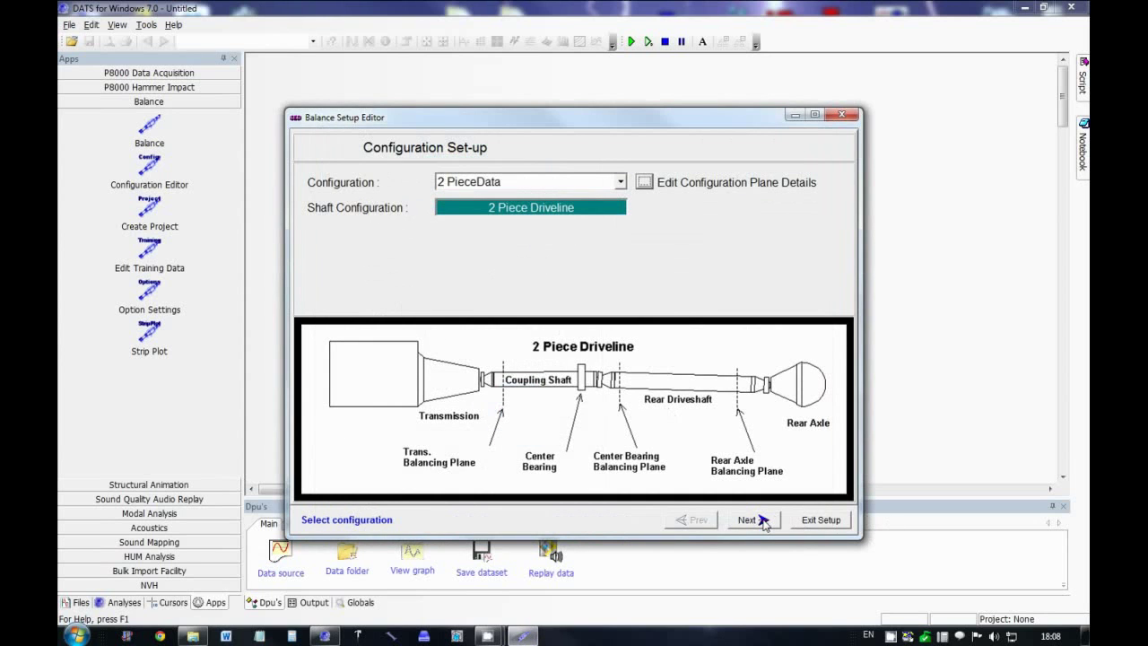
- Keep the default balance locations and acquired signals, and set all pinion, center bearing and transmission signals as vibration measurements
click(764, 523)
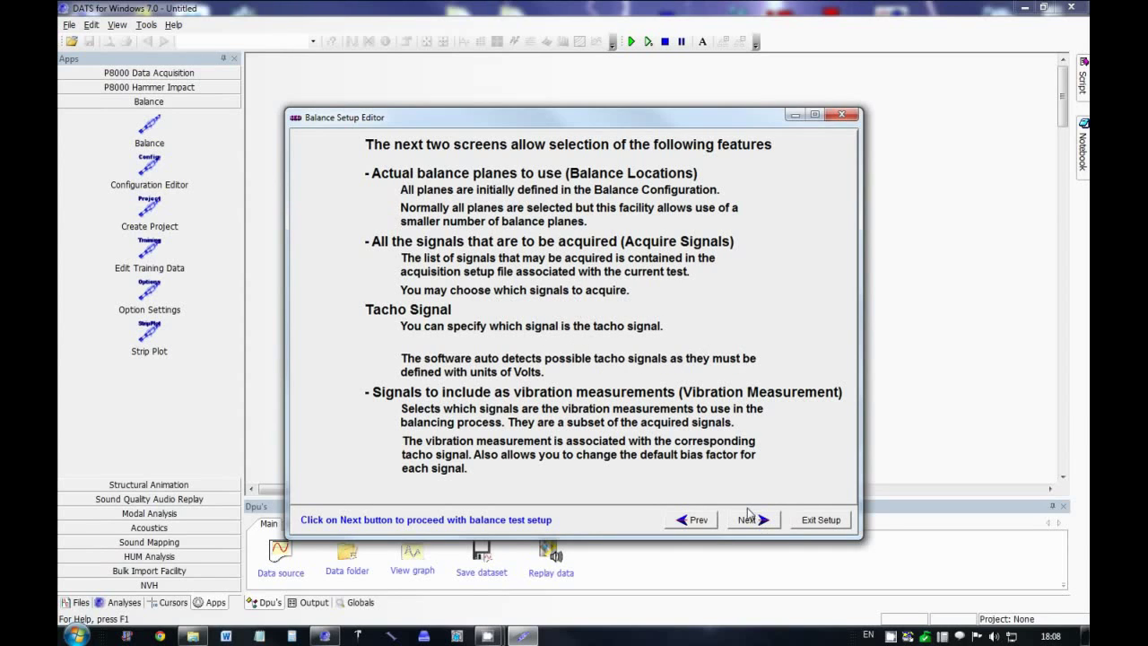
click(767, 520)
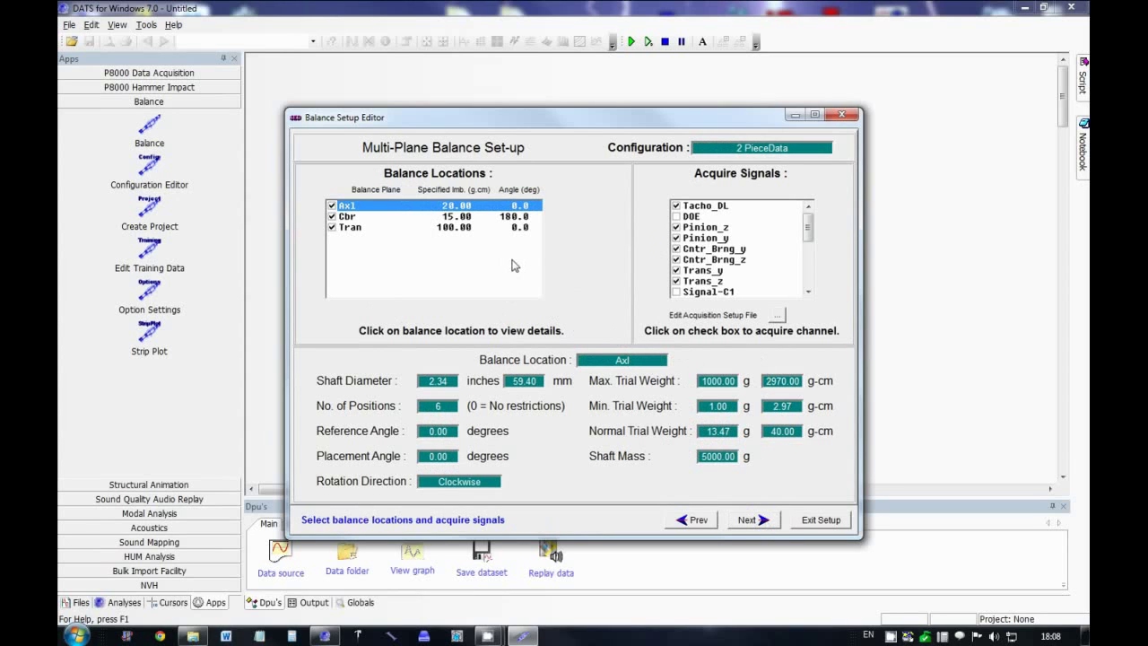
click(753, 526)
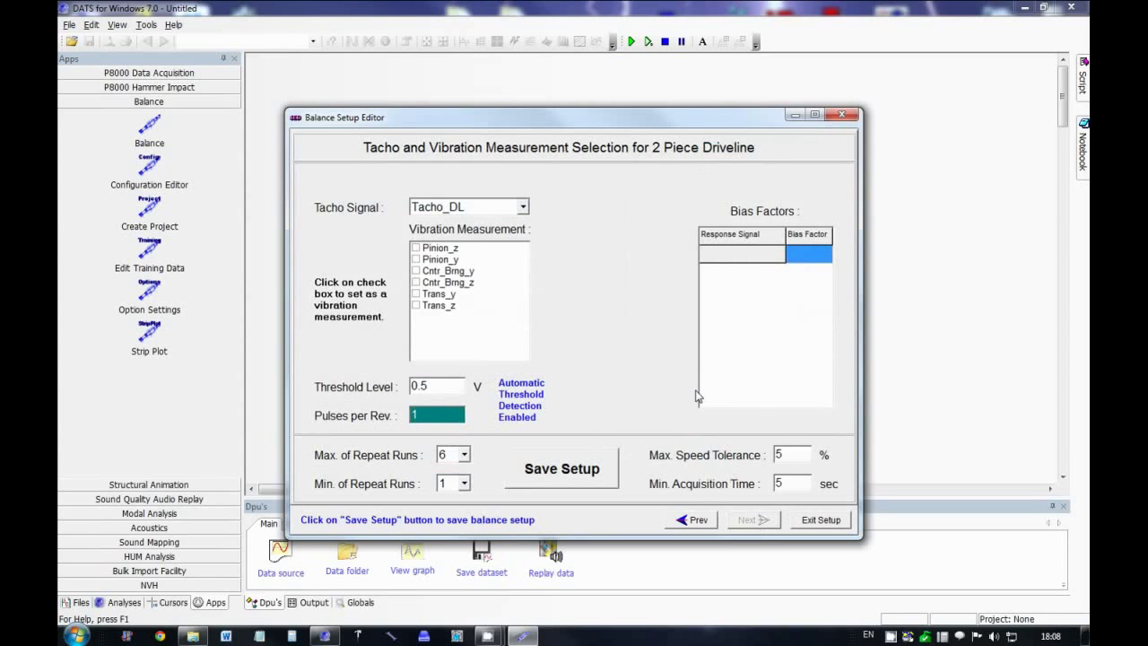
right_click(434, 278)
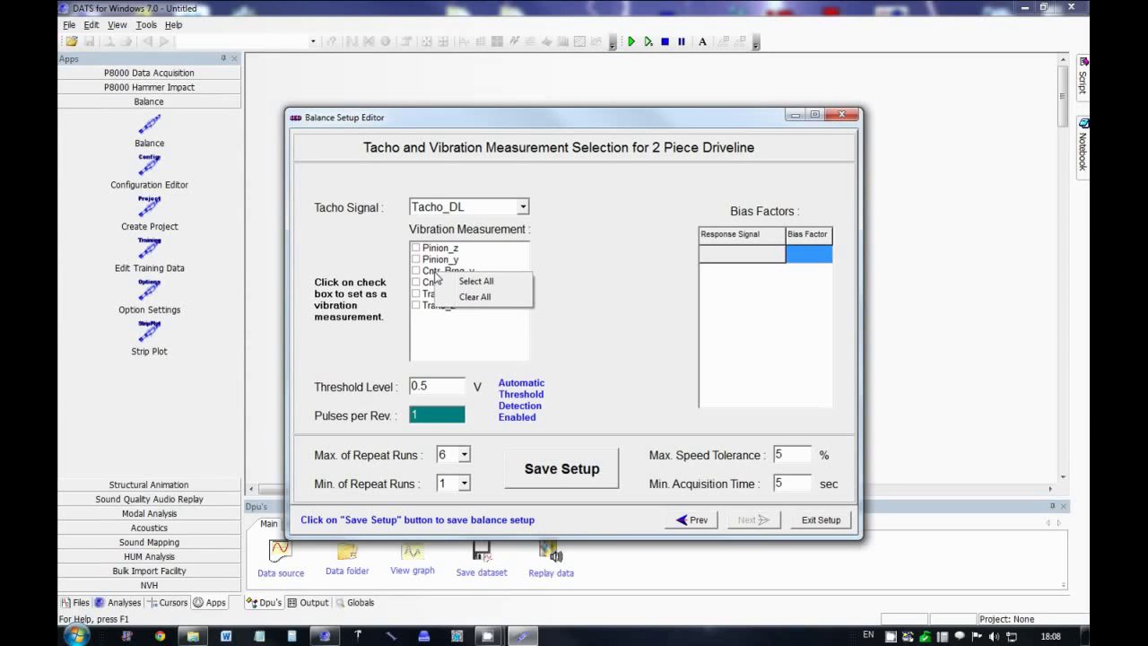
click(509, 285)
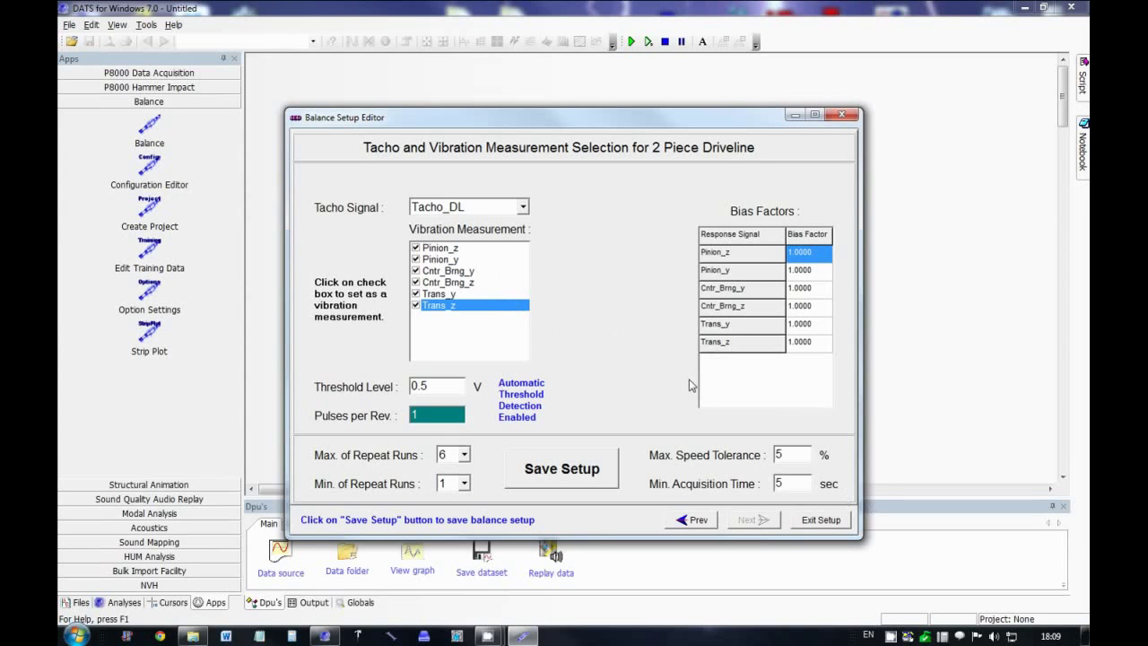
- Save the balance setup, exit it and complete the creation of the new balance project
click(592, 471)
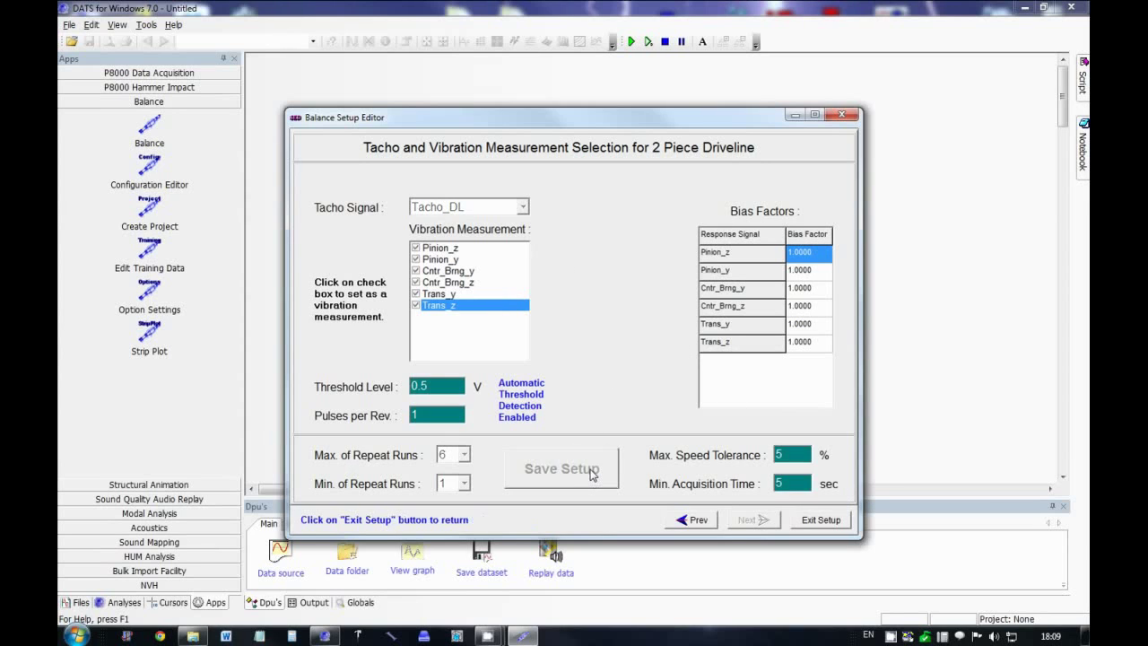
click(833, 524)
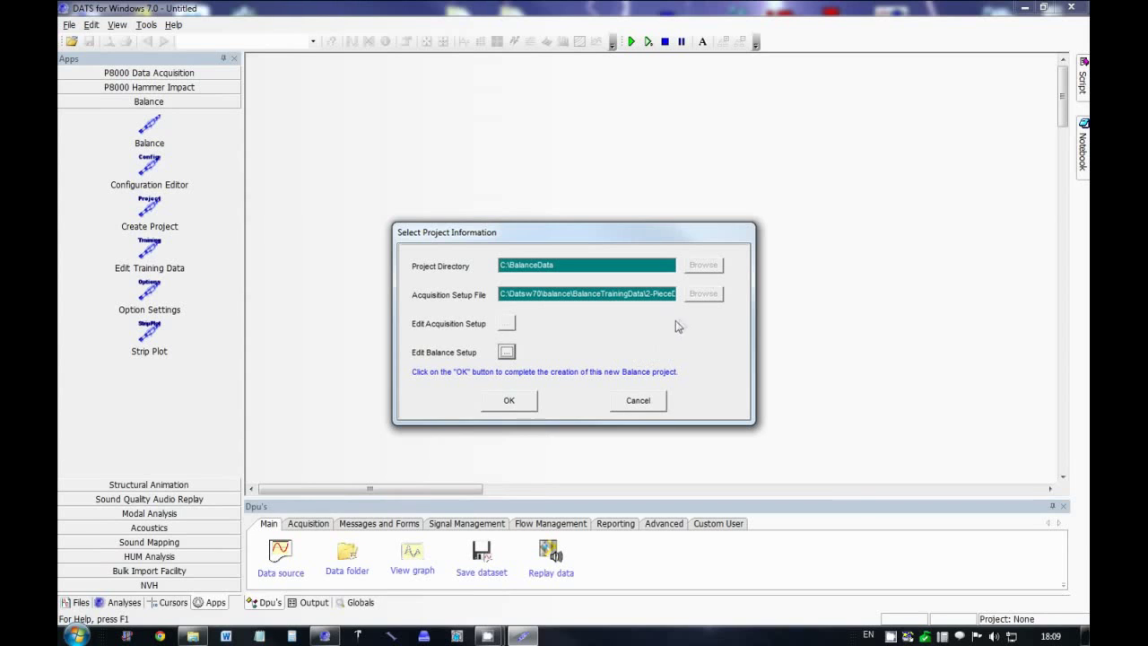
click(519, 409)
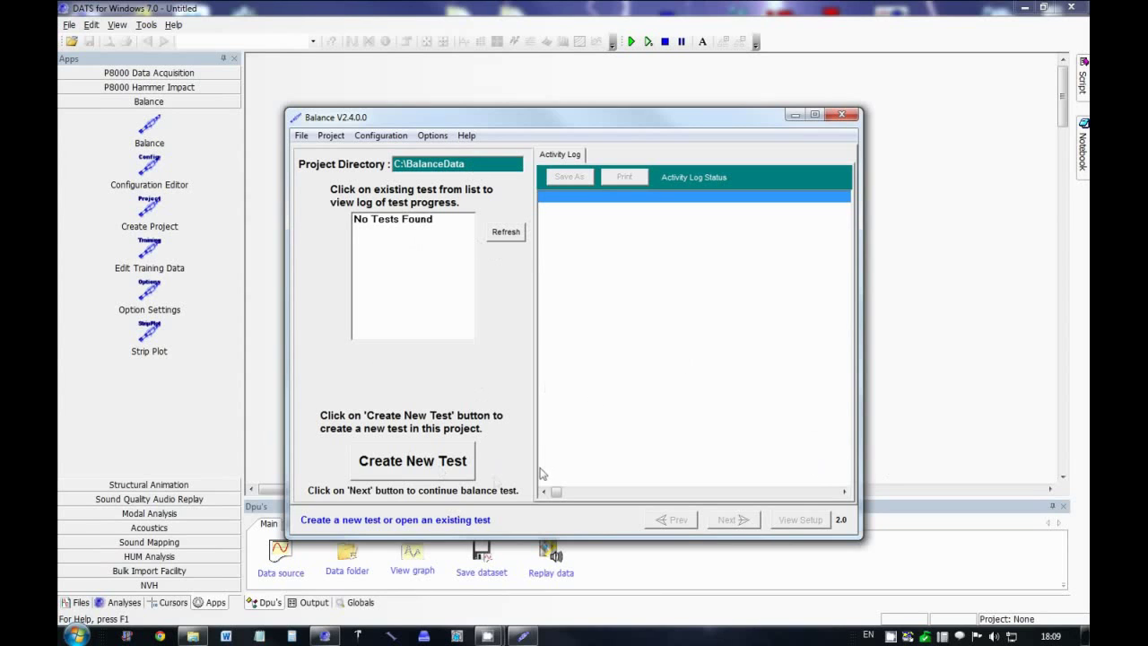
- Create a new test with the ID Test1 in the project and proceed with its balance test
click(441, 466)
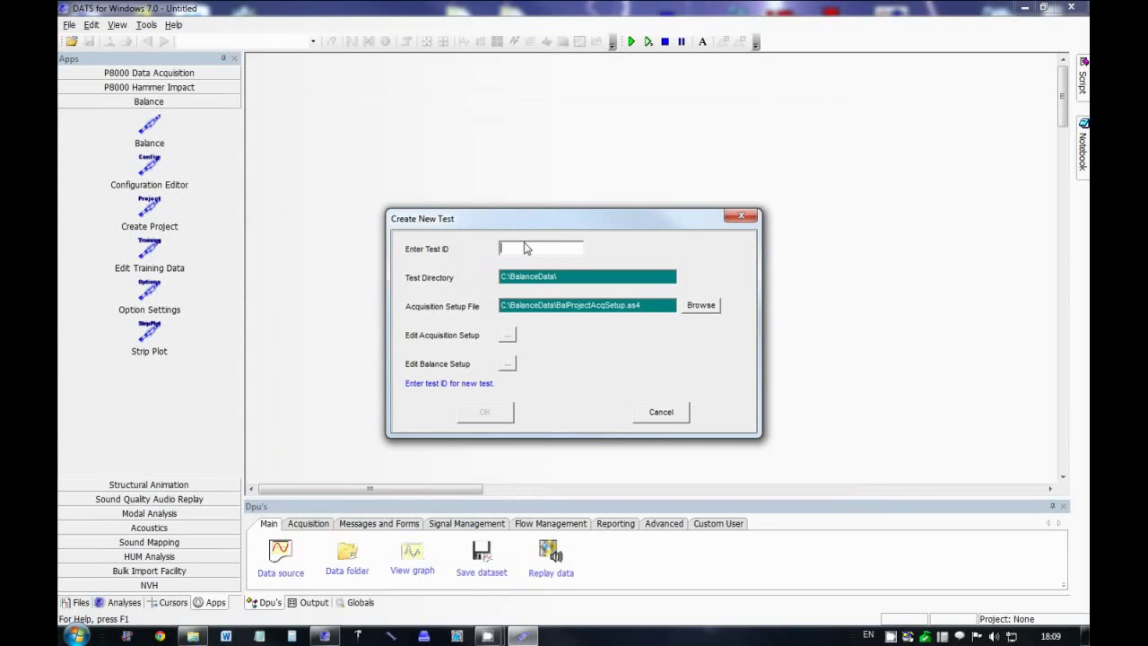
text(Test1)
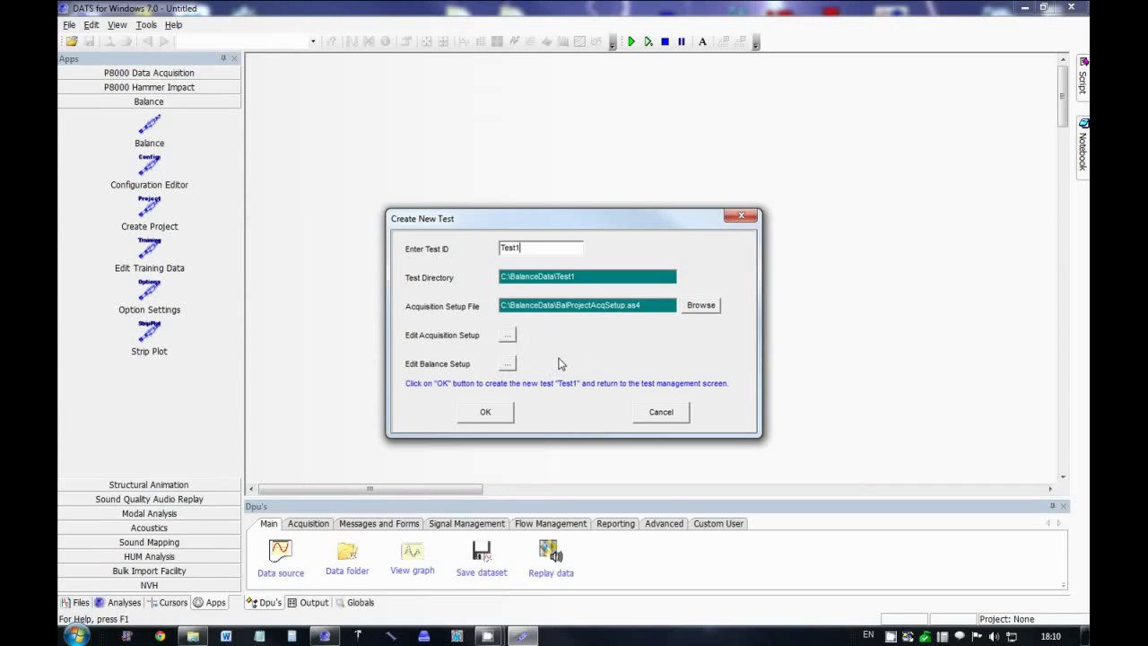
click(486, 412)
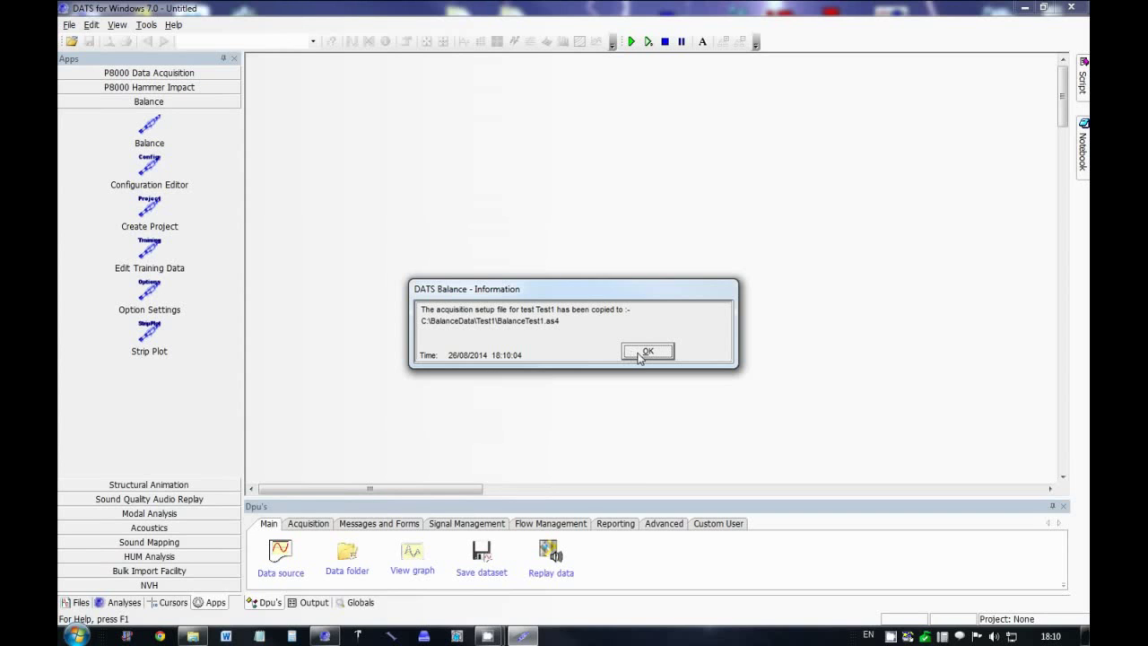
click(646, 353)
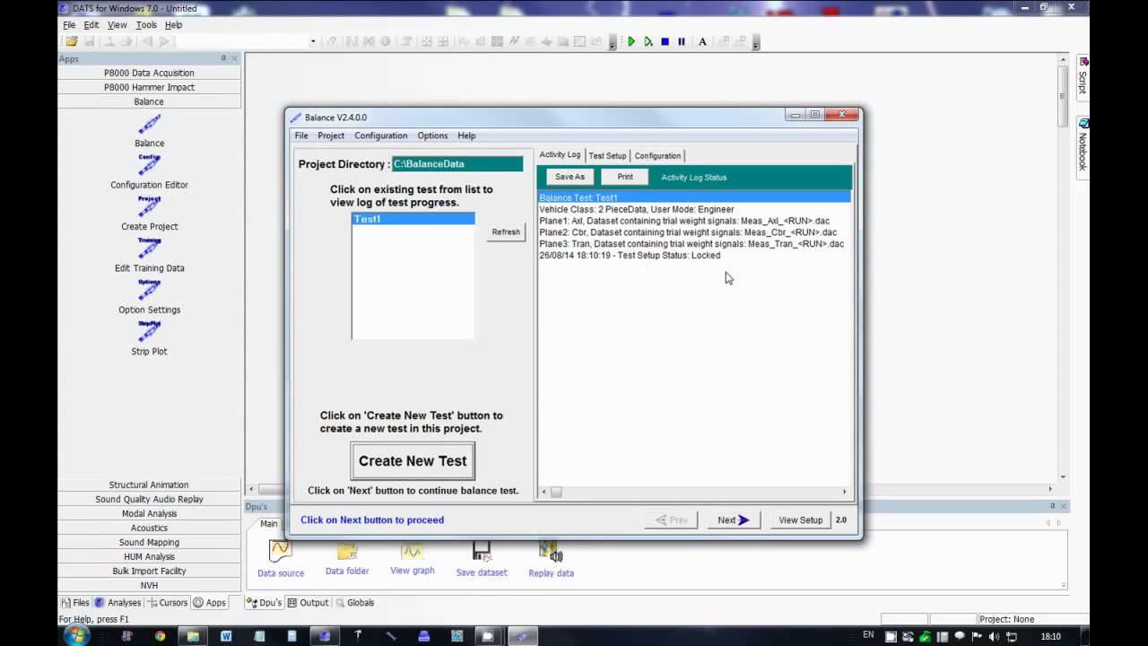
click(742, 521)
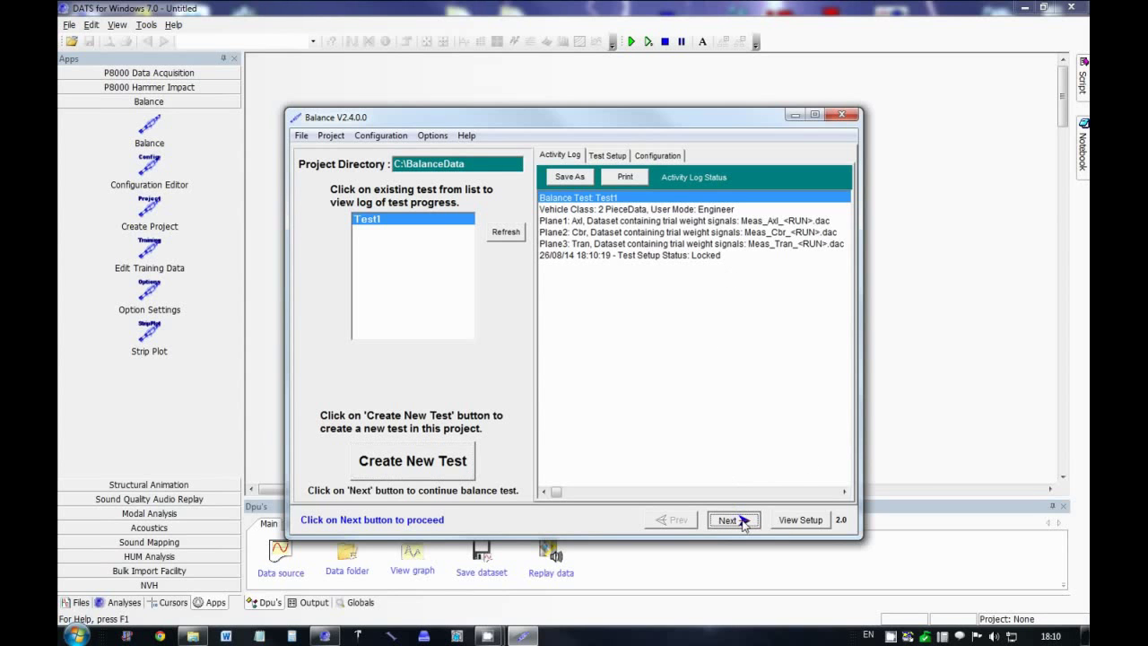